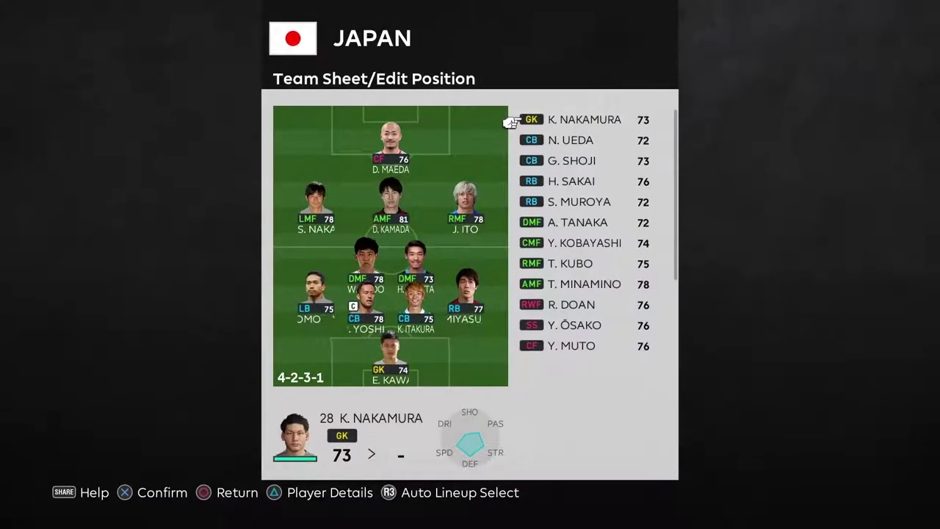
# Compare K. Nakamura and N. Ueda in Japan's in-game player list.
pyautogui.press('Down')
pyautogui.press('Up')
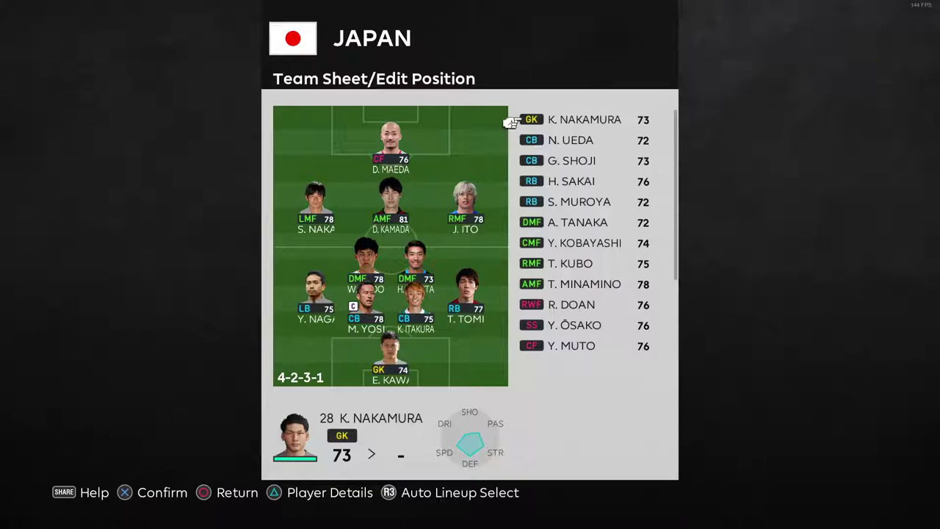
pyautogui.press('Down')
pyautogui.press('Up')
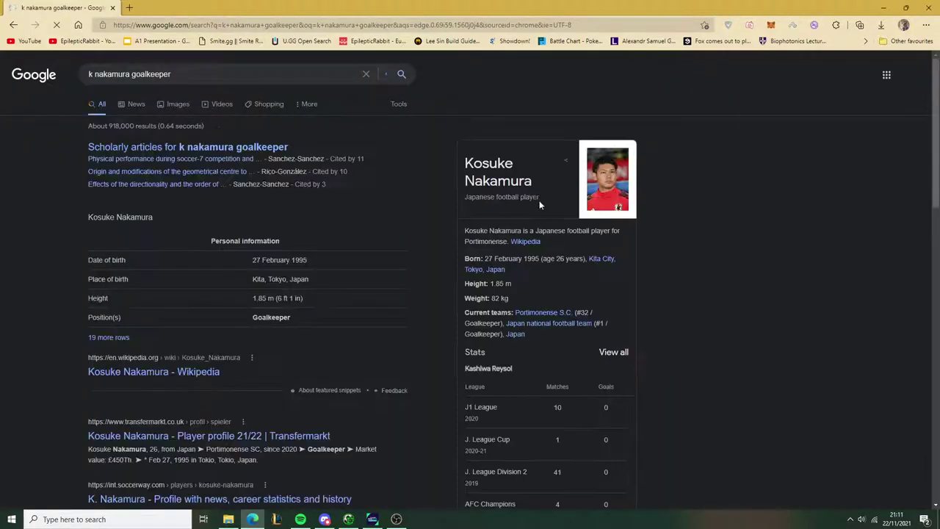
# Search 'Kosuke Nakamura pes 2021' and view his PESMaster PES 2021 page, player ID 16812.
pyautogui.moveTo(565, 160); pyautogui.dragTo(453, 155)
pyautogui.hotkey('ctrl', 'c')
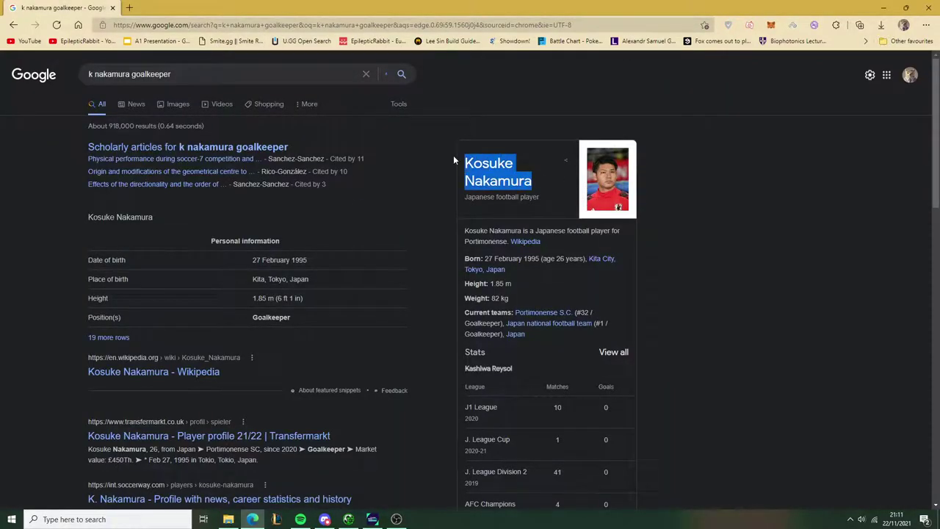
pyautogui.hotkey('ctrl', 't')
pyautogui.hotkey('ctrl', 'v')
pyautogui.write('pes 2021')
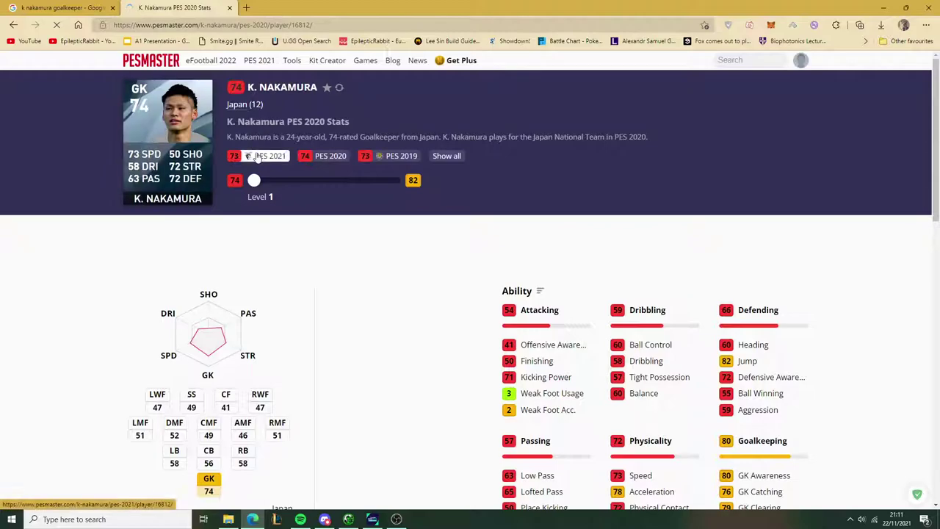
pyautogui.click(257, 158)
pyautogui.doubleClick(302, 25)
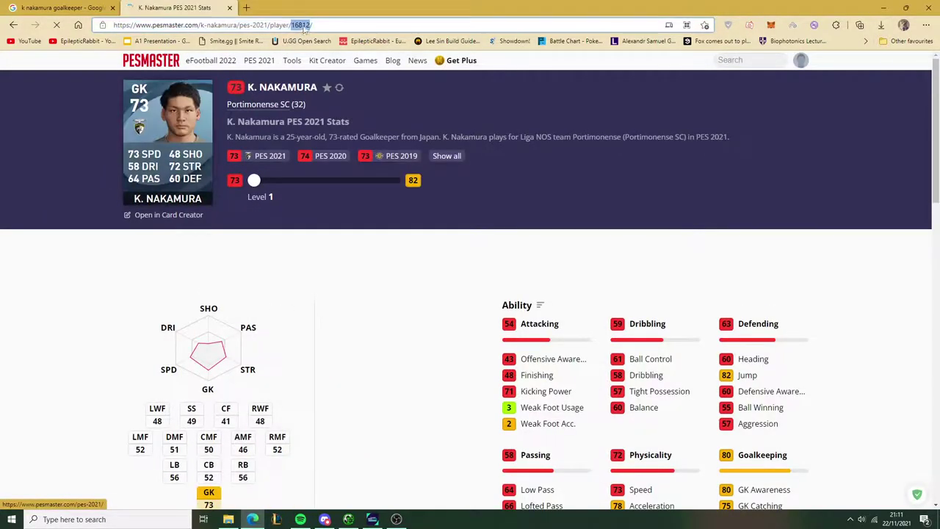
# Back in the Google results, start rewriting the query toward SoFIFA.
pyautogui.hotkey('ctrl', 'Tab')
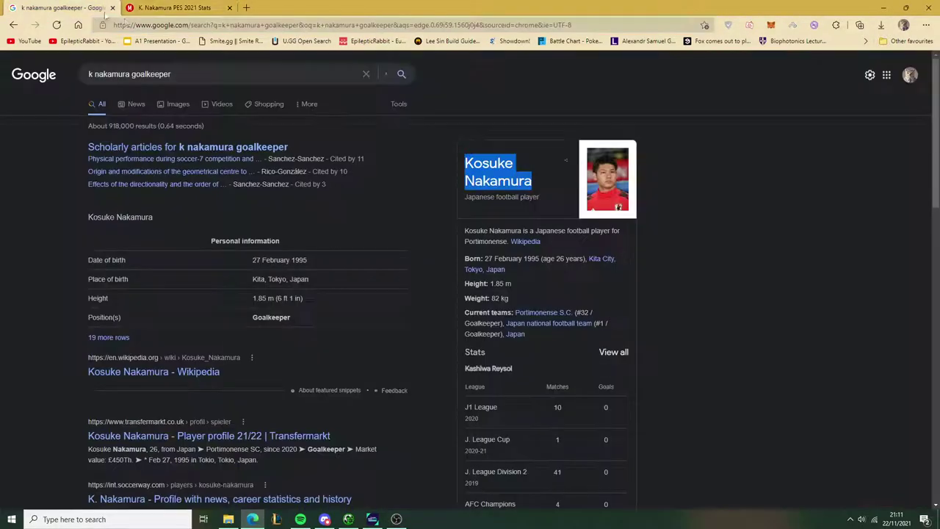
pyautogui.doubleClick(151, 73)
pyautogui.press('BackSpace')
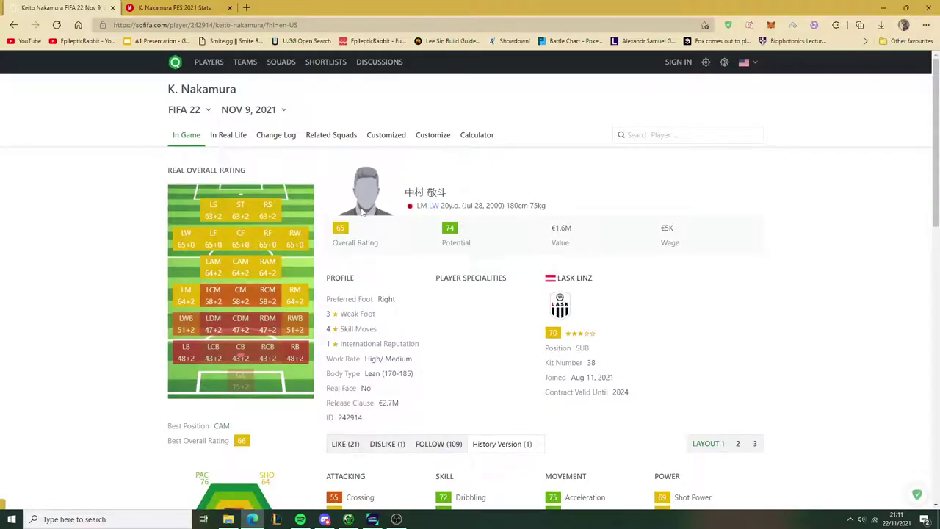
# Leave the wrong Keito Nakamura page and search 'Kosuke Nakamura sofifa 22' instead.
pyautogui.click(14, 25)
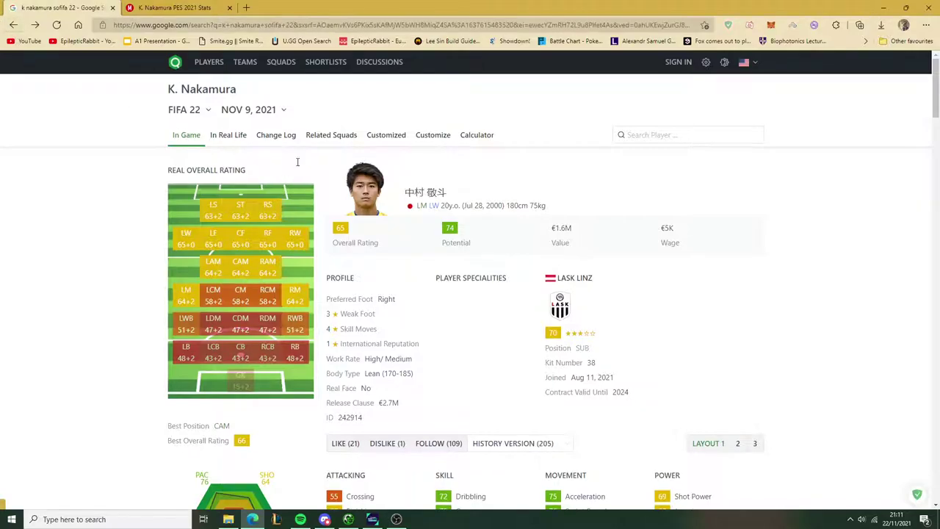
pyautogui.click(167, 7)
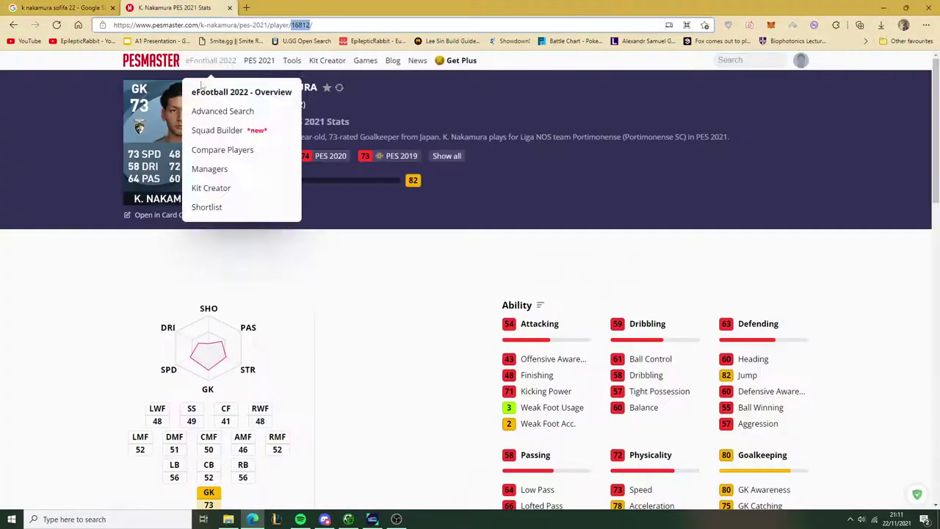
pyautogui.click(103, 7)
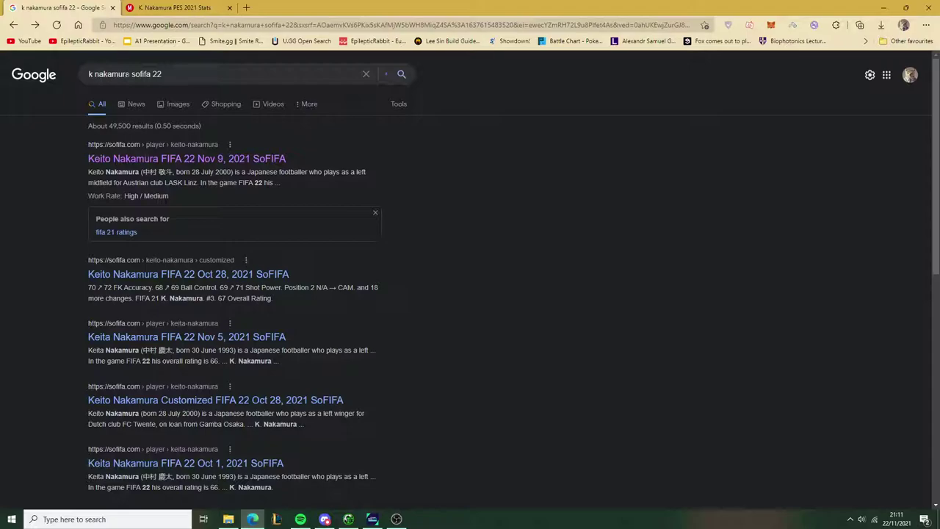
pyautogui.moveTo(128, 74); pyautogui.dragTo(88, 74)
pyautogui.hotkey('ctrl', 'v')
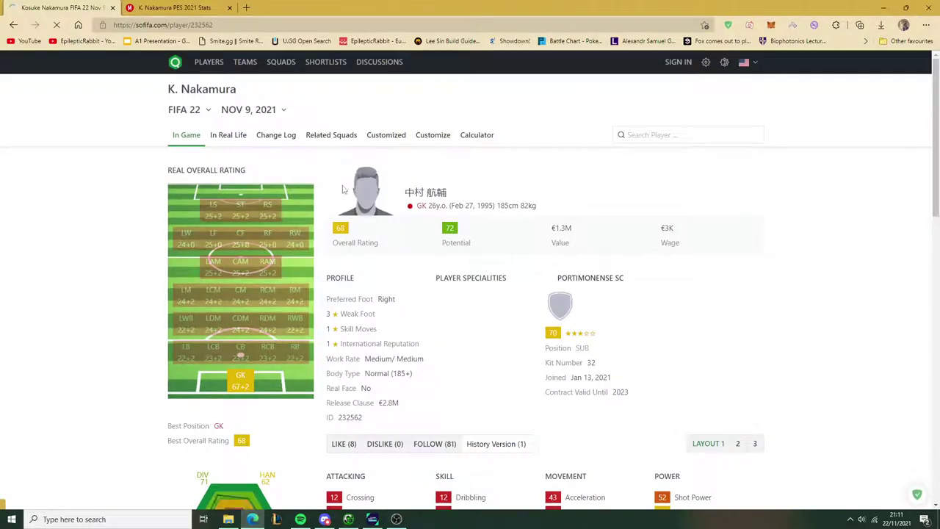
pyautogui.hotkey('ctrl', 'Tab')
pyautogui.doubleClick(301, 25)
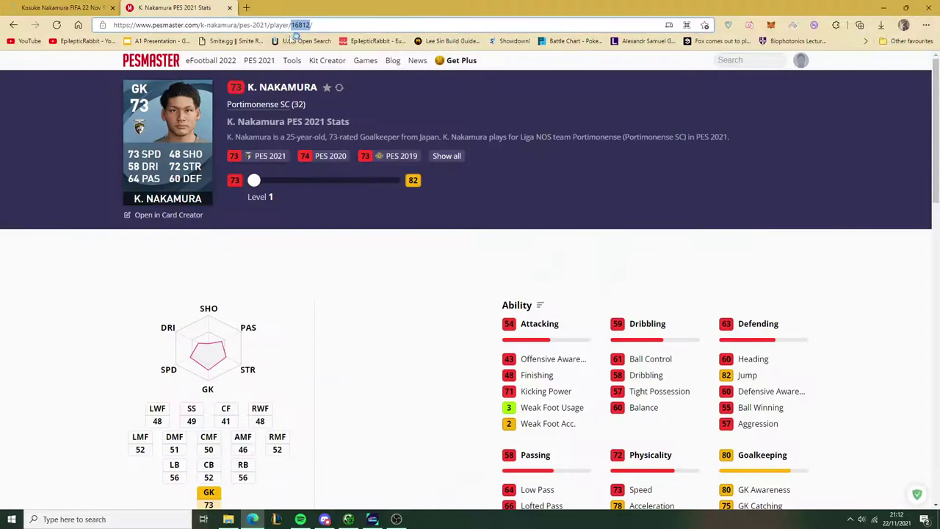
# Save Nakamura's SoFIFA photo as a '16812 nakamura' PNG using the copied player ID.
pyautogui.rightClick(299, 25)
pyautogui.click(327, 103)
pyautogui.hotkey('ctrl', 'Tab')
pyautogui.rightClick(367, 179)
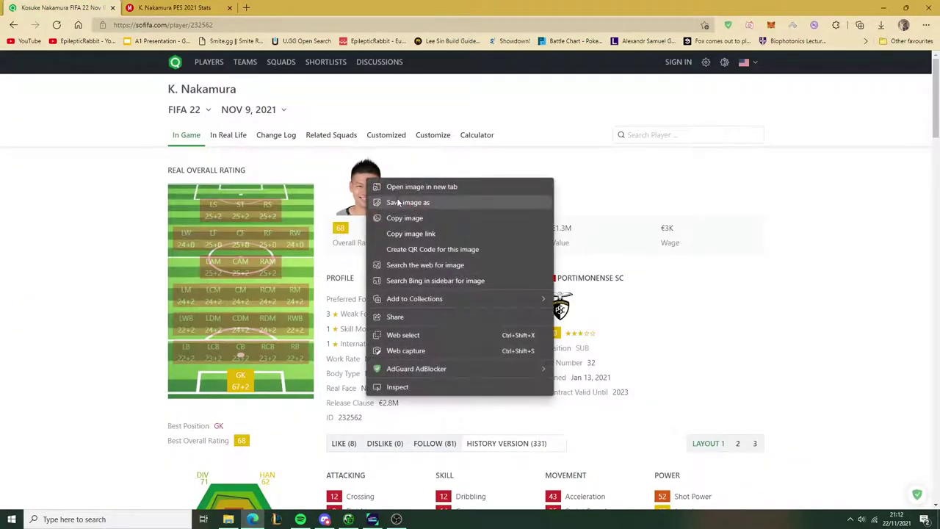
pyautogui.click(398, 203)
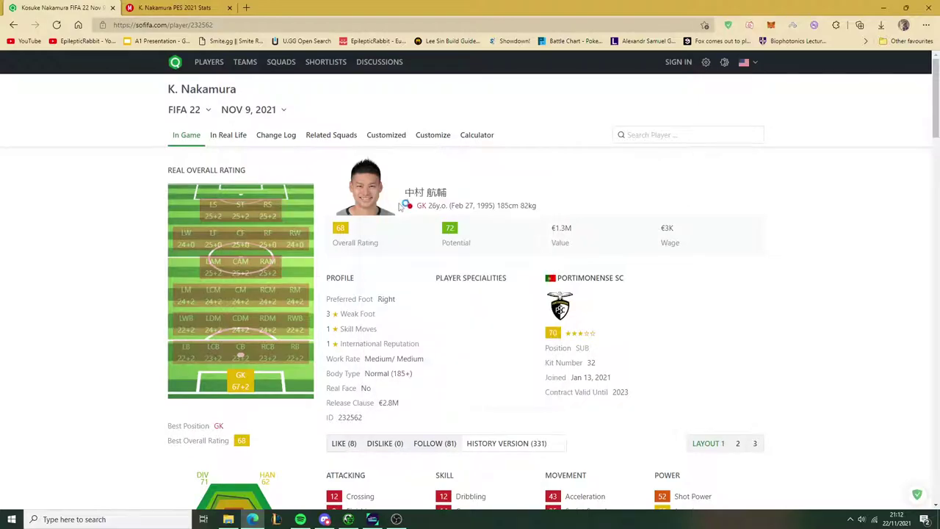
pyautogui.hotkey('ctrl', 'v')
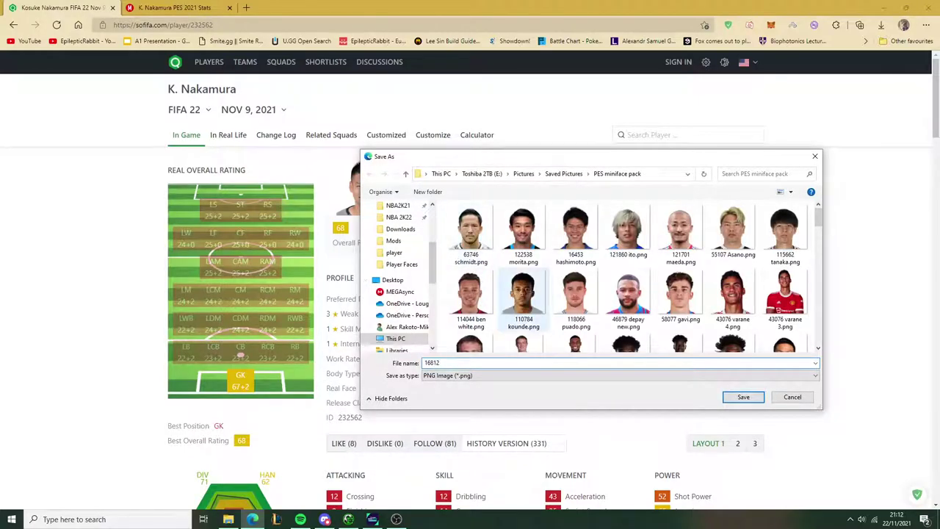
pyautogui.write(' nakamura')
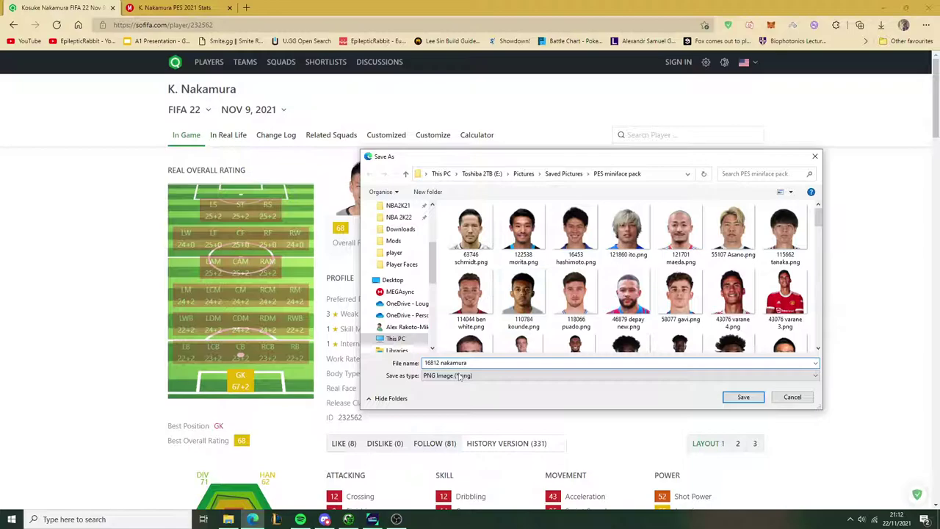
pyautogui.doubleClick(423, 363)
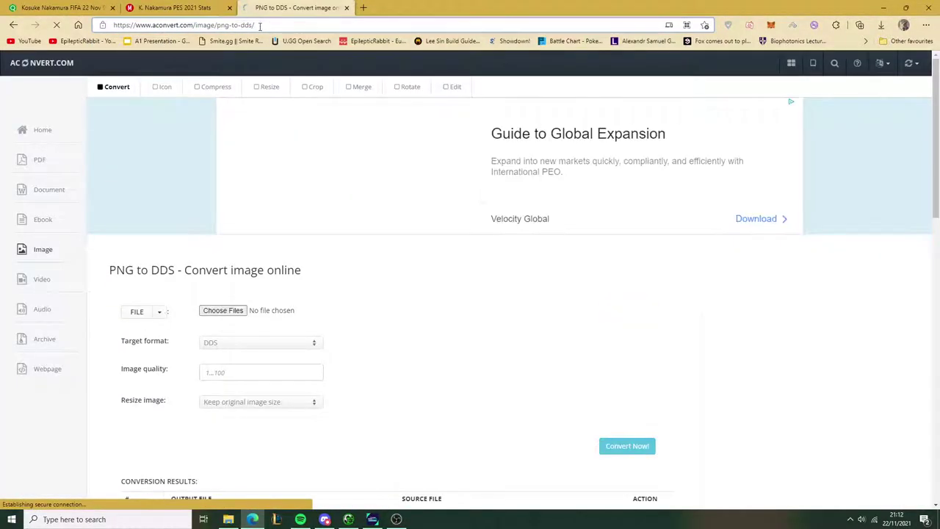
# Search 'png to dds' and go to AConvert's PNG to DDS converter.
pyautogui.click(259, 25)
pyautogui.write('png to dds')
pyautogui.press('Return')
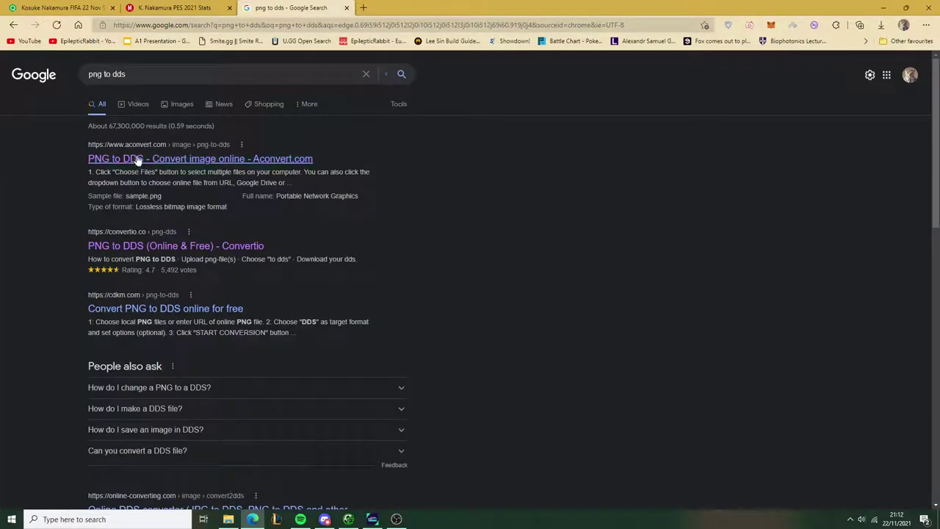
pyautogui.click(137, 160)
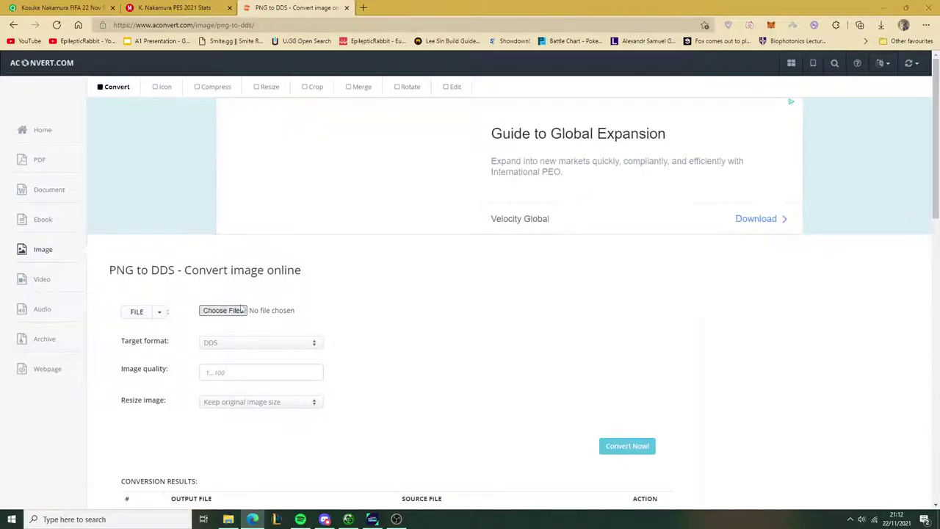
# Convert 16812 nakamura.png to DDS and view the converted file for download.
pyautogui.click(222, 310)
pyautogui.click(471, 233)
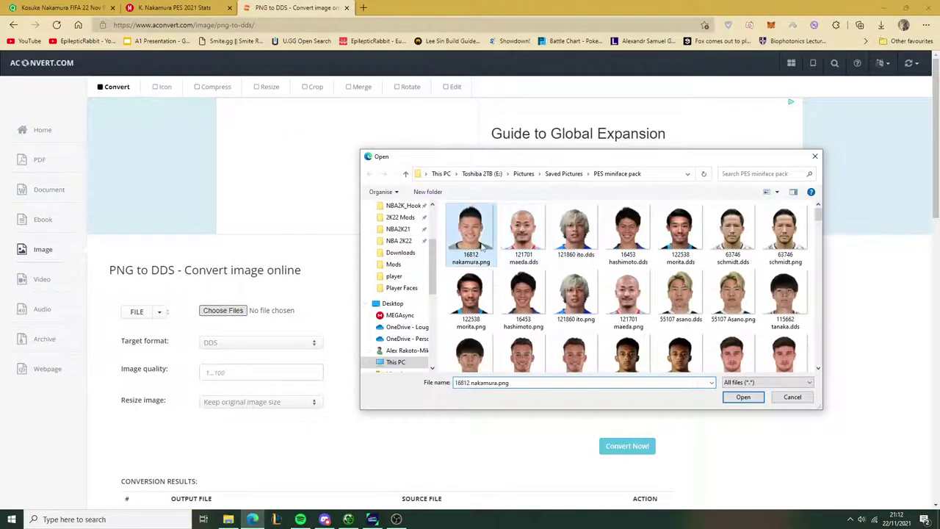
pyautogui.click(740, 398)
pyautogui.scroll(-2, 637, 326)
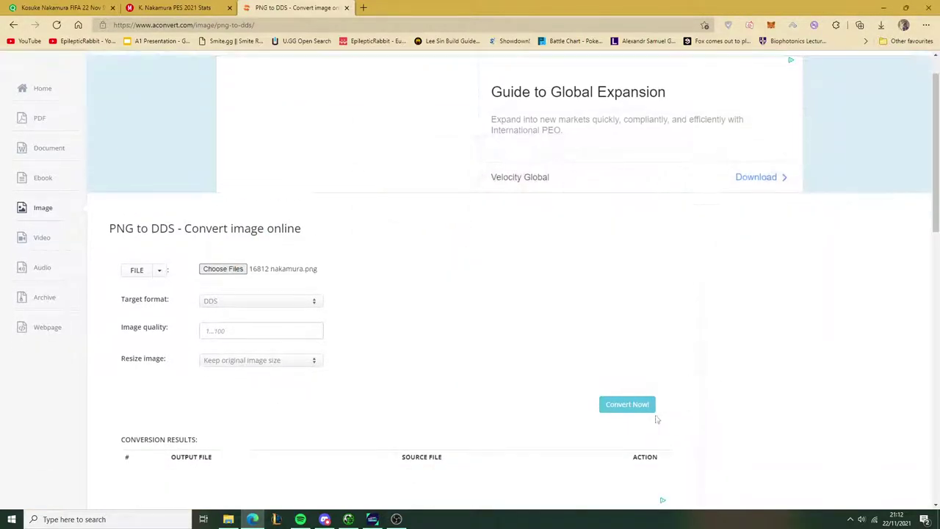
pyautogui.click(633, 309)
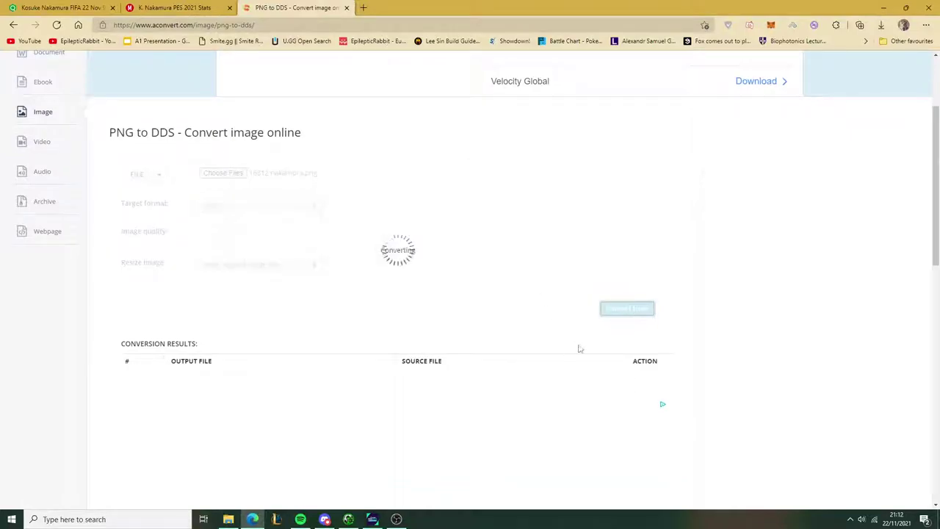
pyautogui.click(638, 387)
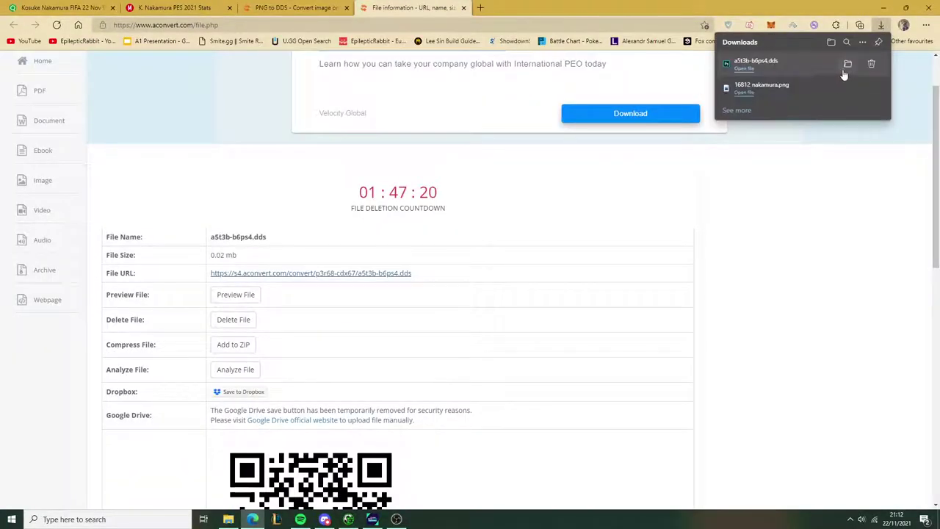
# Rename the downloaded file to 16812 nakamura.dds and move it into PES miniface pack.
pyautogui.click(846, 70)
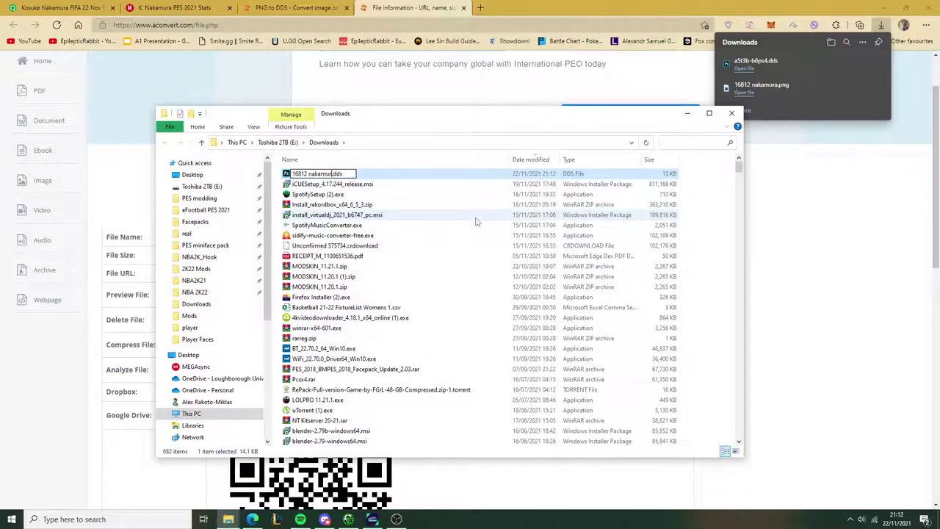
pyautogui.press('Return')
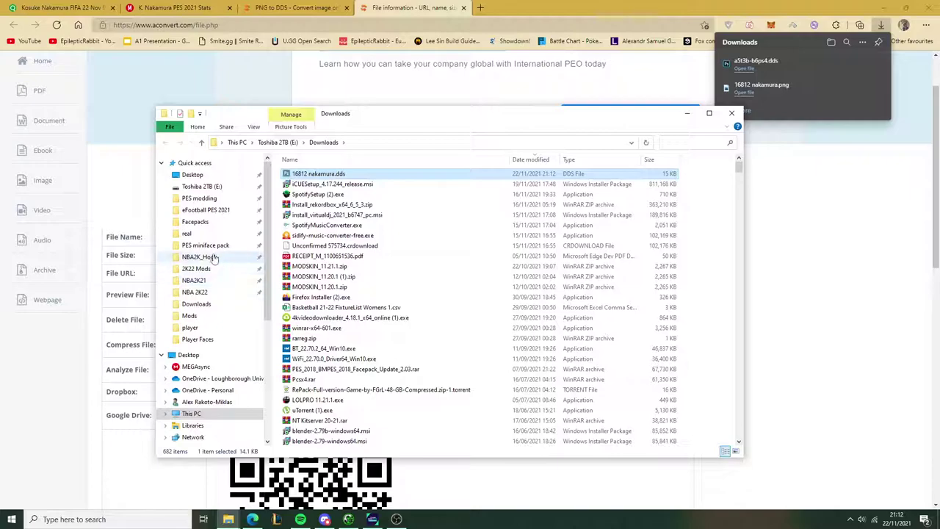
pyautogui.click(209, 245)
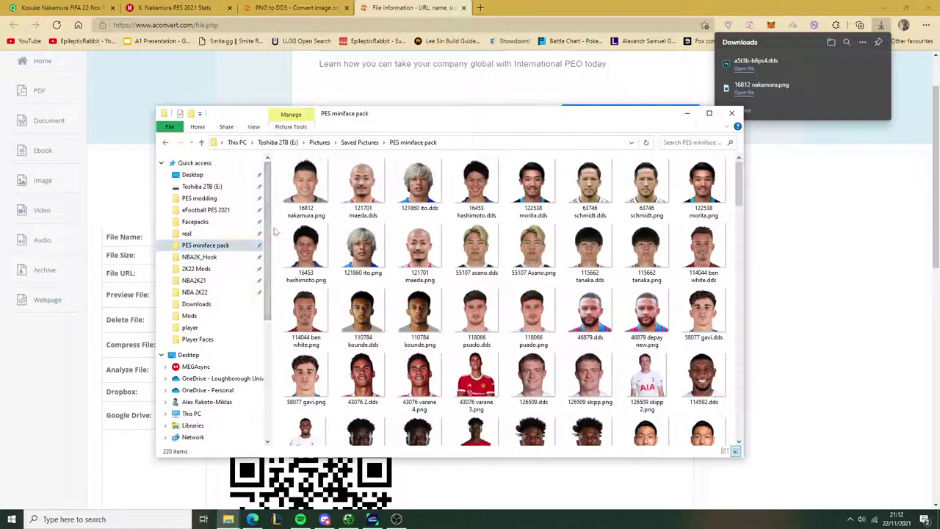
pyautogui.moveTo(272, 231); pyautogui.dragTo(533, 433)
# Re-sort the miniface pack folder so the new nakamura files appear first.
pyautogui.rightClick(596, 413)
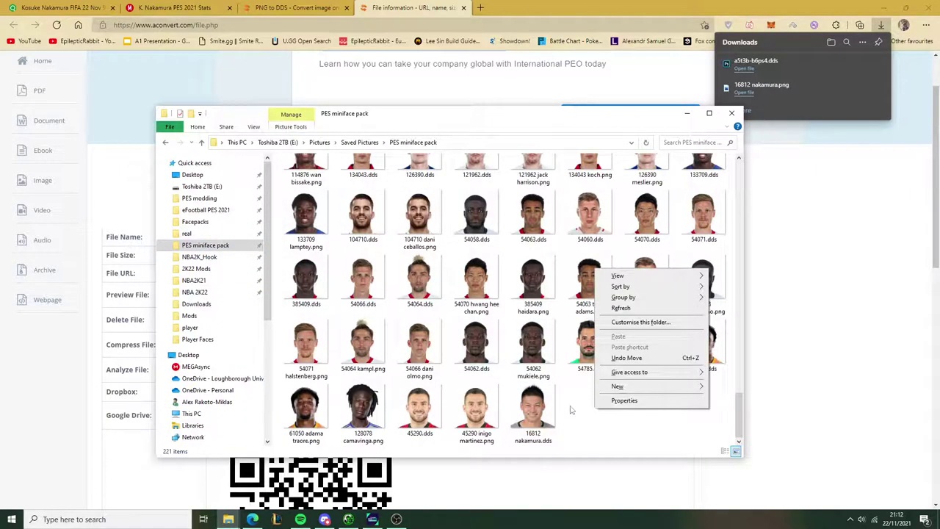
pyautogui.click(571, 410)
pyautogui.scroll(5, 368, 232)
pyautogui.scroll(5, 367, 232)
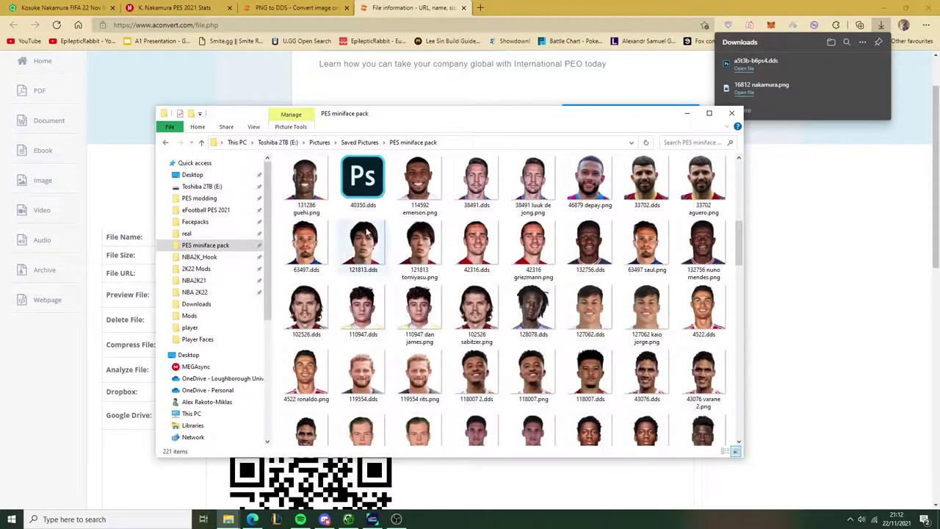
pyautogui.rightClick(390, 220)
pyautogui.click(536, 239)
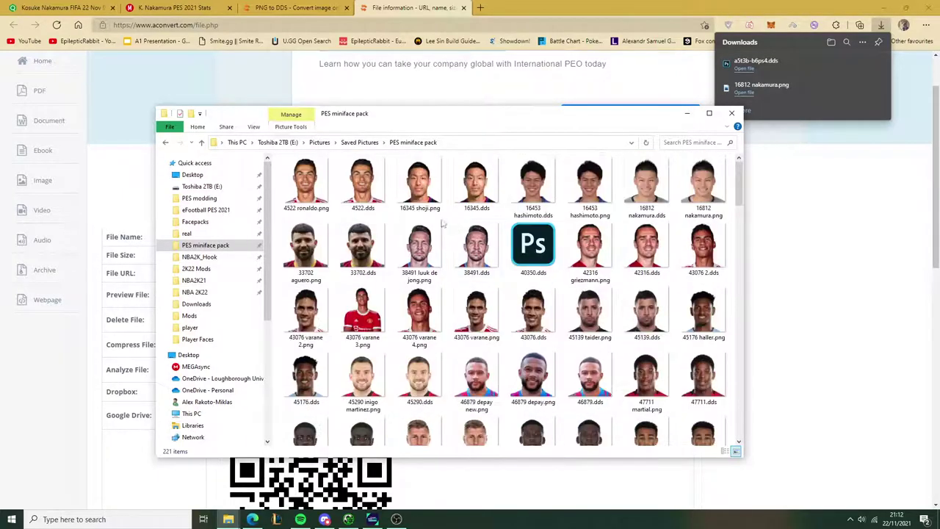
pyautogui.rightClick(442, 226)
pyautogui.click(588, 247)
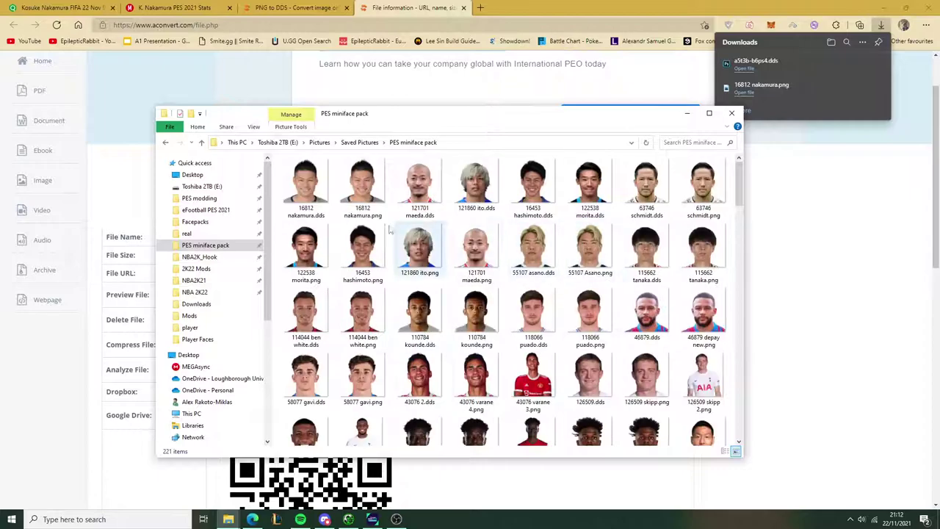
# Copy the 16812 nakamura.dds file.
pyautogui.click(309, 215)
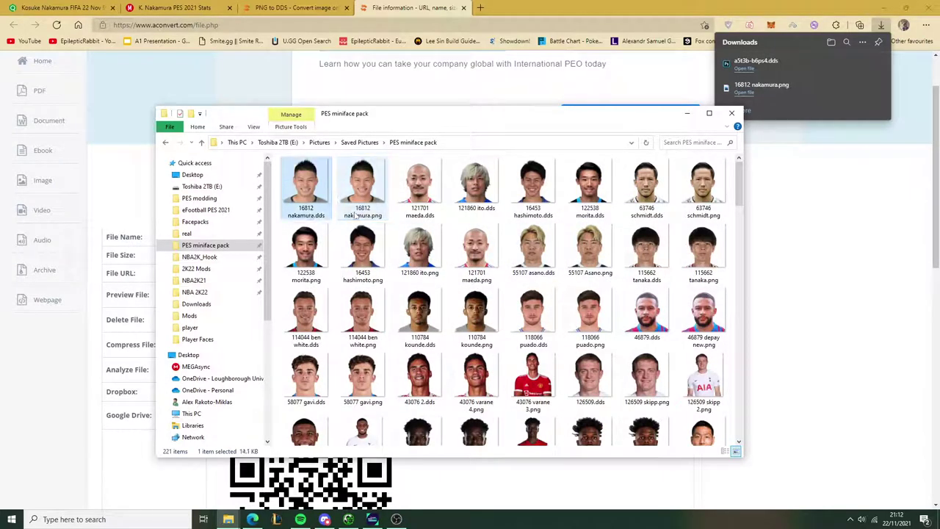
pyautogui.click(356, 215)
pyautogui.click(313, 214)
pyautogui.click(356, 215)
pyautogui.click(316, 214)
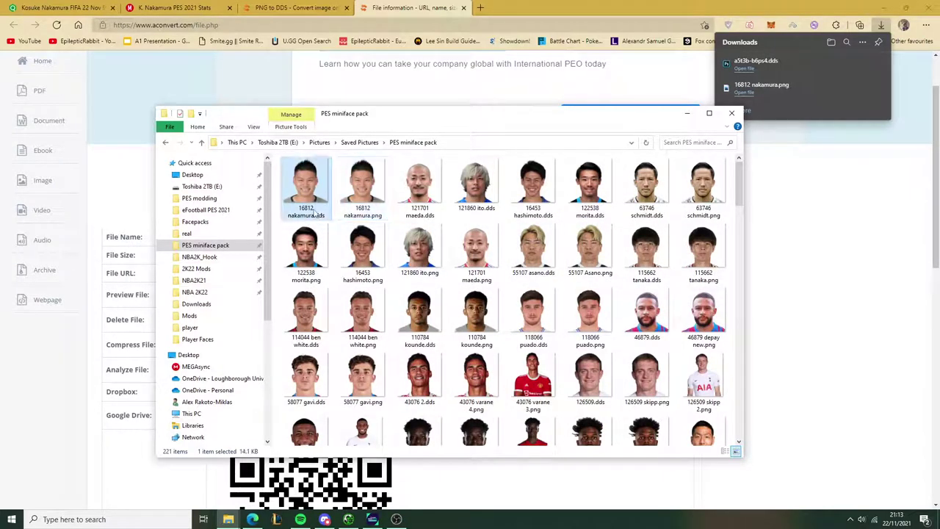
pyautogui.rightClick(314, 213)
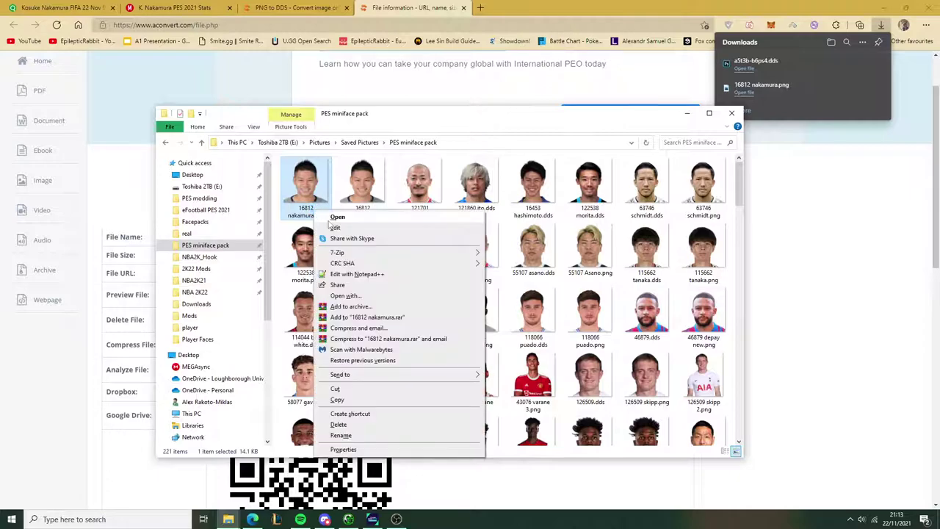
pyautogui.click(354, 400)
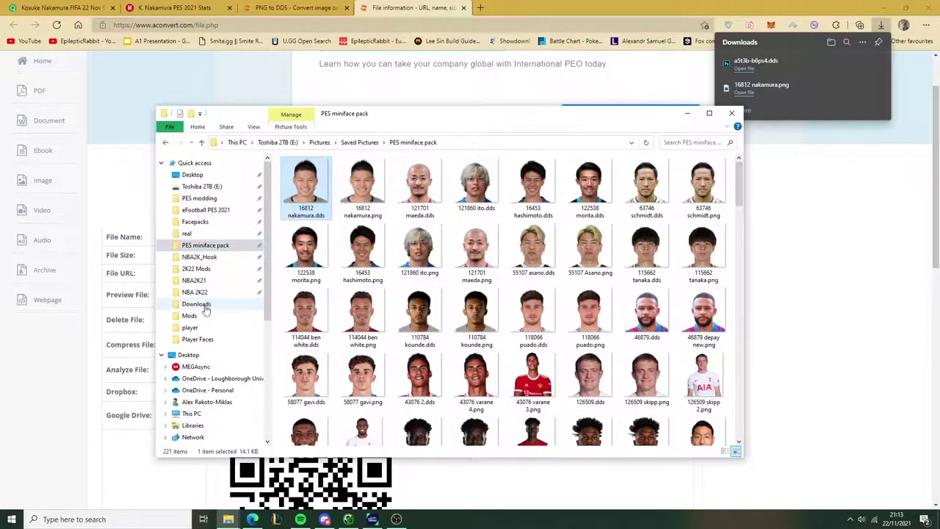
# Navigate to the game's livecpk\Face\common\render\symbol\player folder.
pyautogui.click(192, 328)
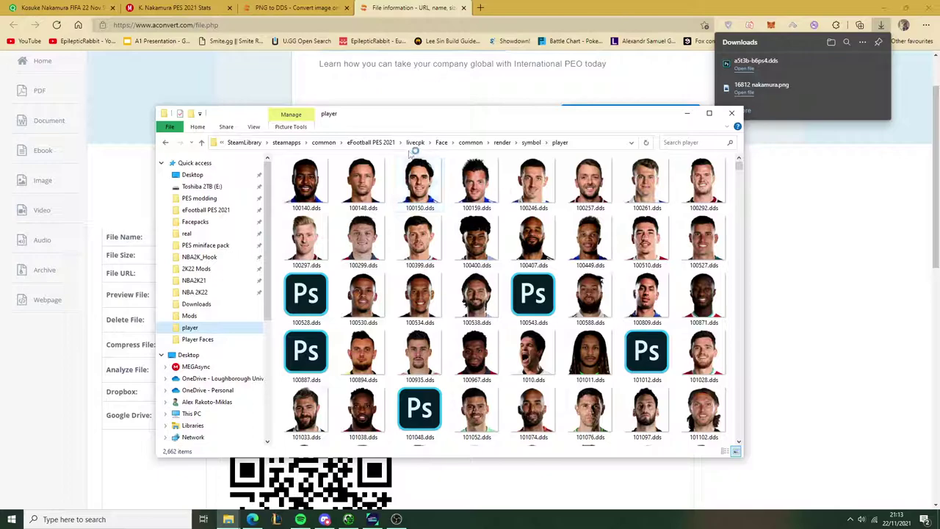
pyautogui.click(412, 143)
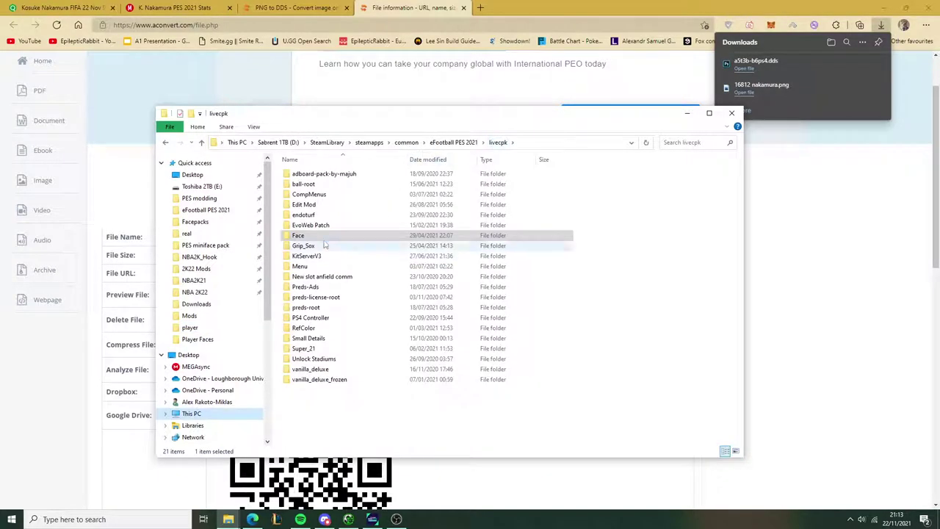
pyautogui.click(449, 144)
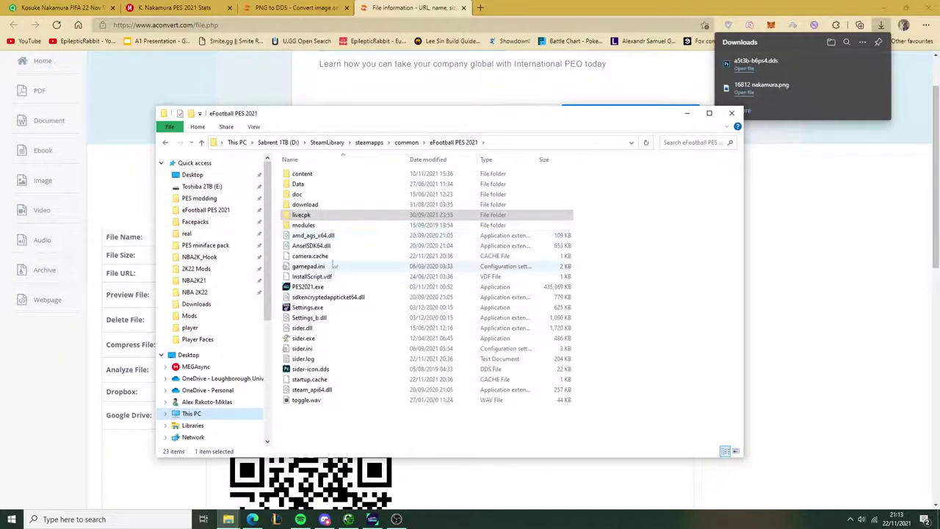
pyautogui.doubleClick(329, 220)
pyautogui.doubleClick(325, 235)
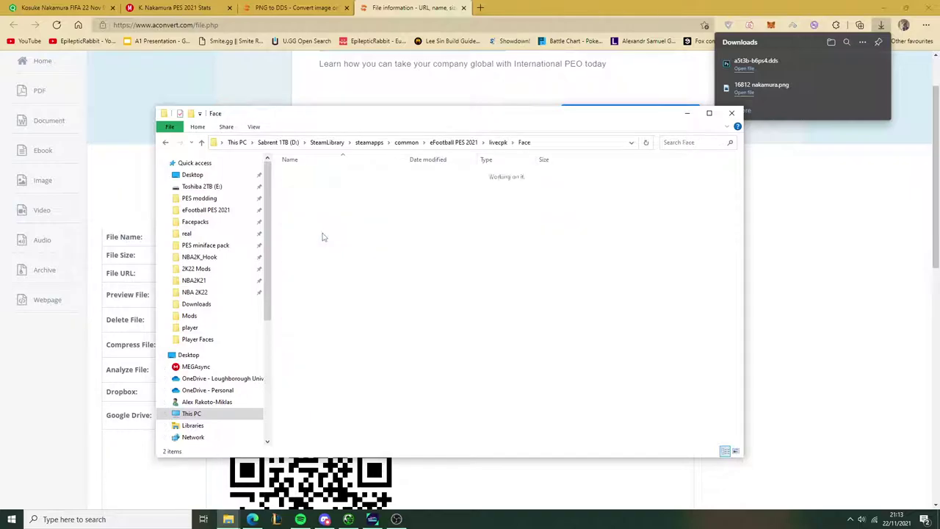
pyautogui.doubleClick(324, 184)
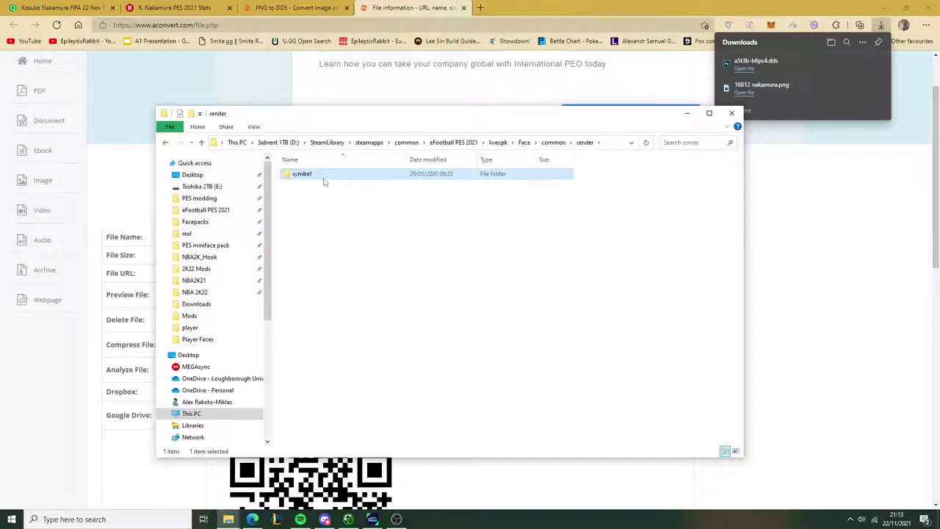
pyautogui.doubleClick(324, 180)
# Paste the nakamura DDS there and rename it to 16812.dds.
pyautogui.click(288, 196)
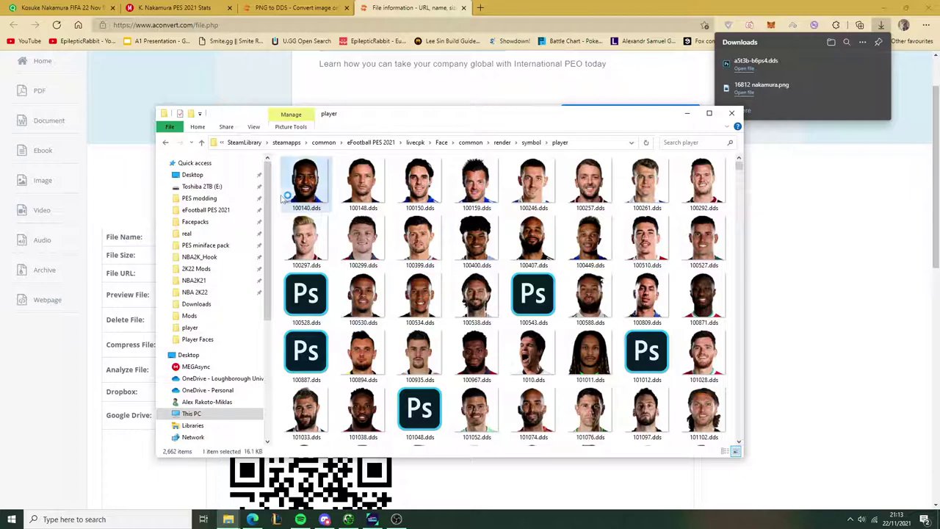
pyautogui.hotkey('ctrl', 'v')
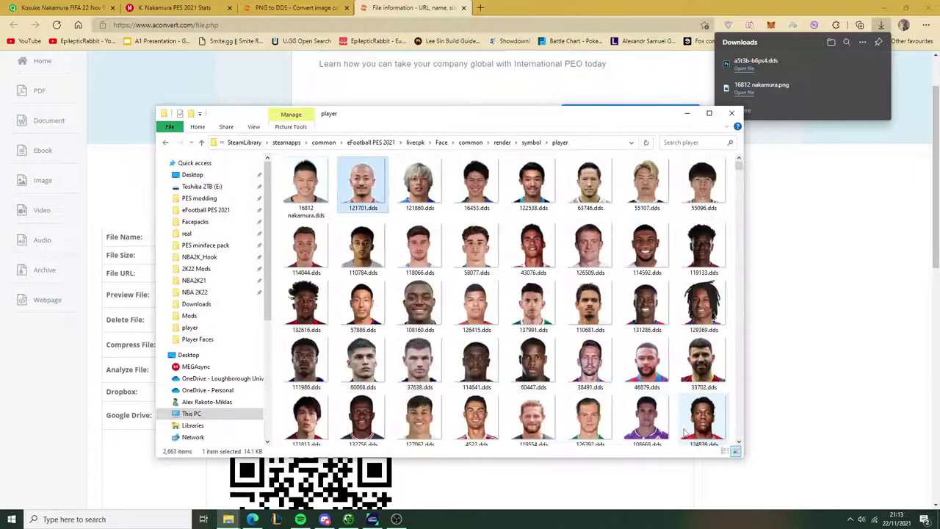
pyautogui.hotkey('alt', 'Up')
pyautogui.doubleClick(338, 174)
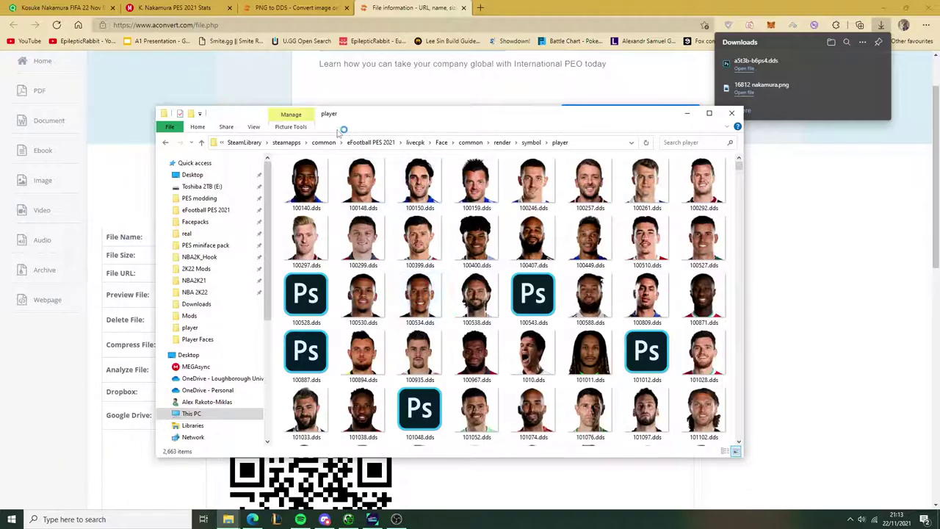
pyautogui.press('F2')
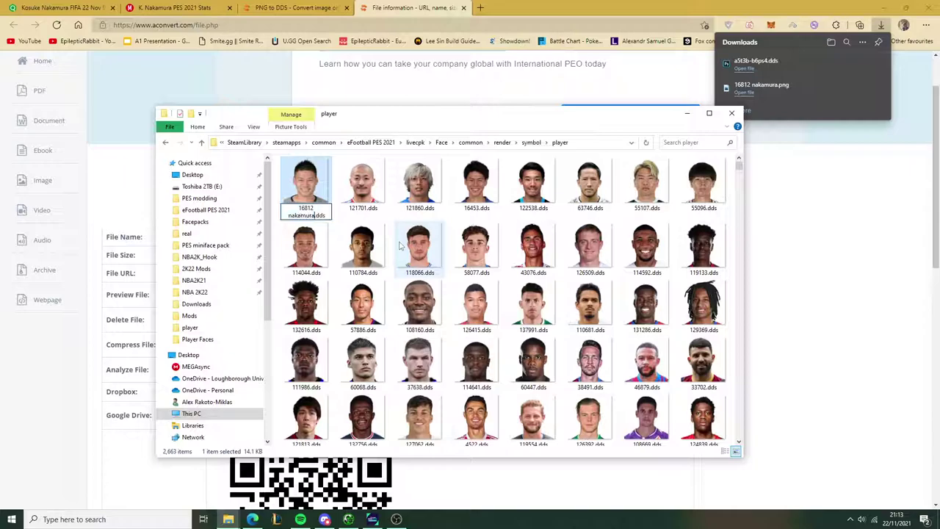
pyautogui.press('BackSpace')
pyautogui.press('BackSpace')
pyautogui.press('Return')
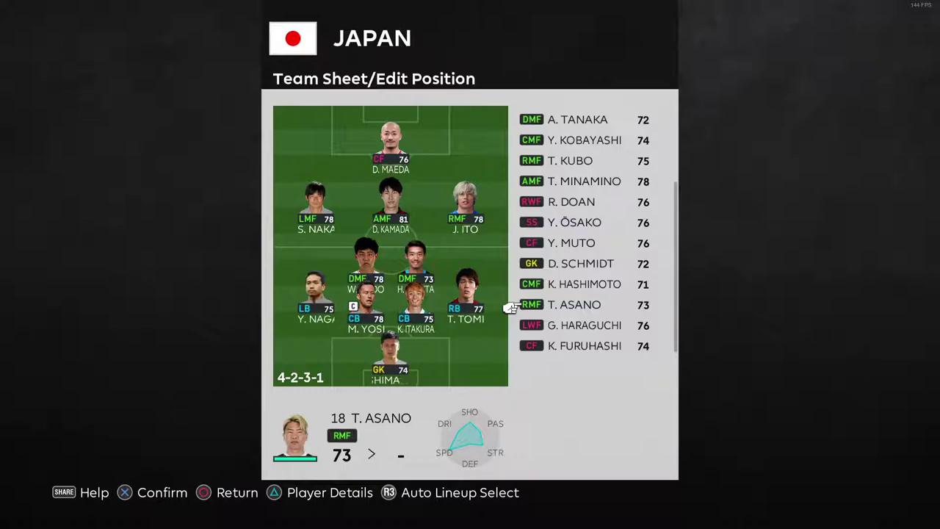
# Close Japan's team sheet to return to the 4-2-3-1 Game Plan screen.
pyautogui.press('Escape')
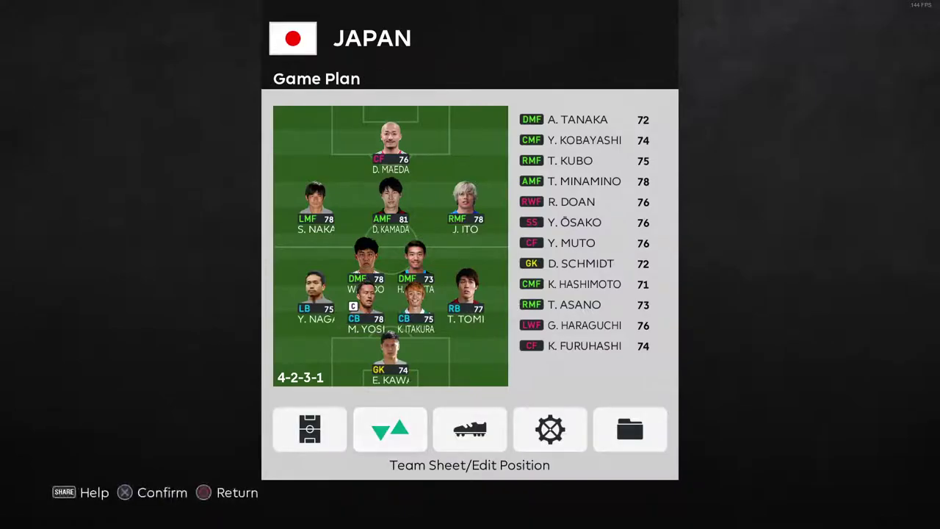